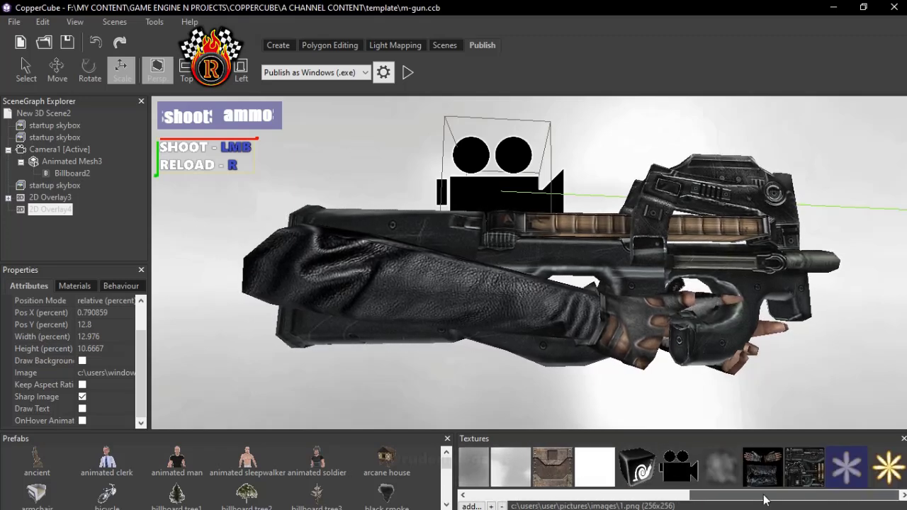
# - Inspect the white and yellow star textures and the billboard's general attributes
pyautogui.click(879, 475)
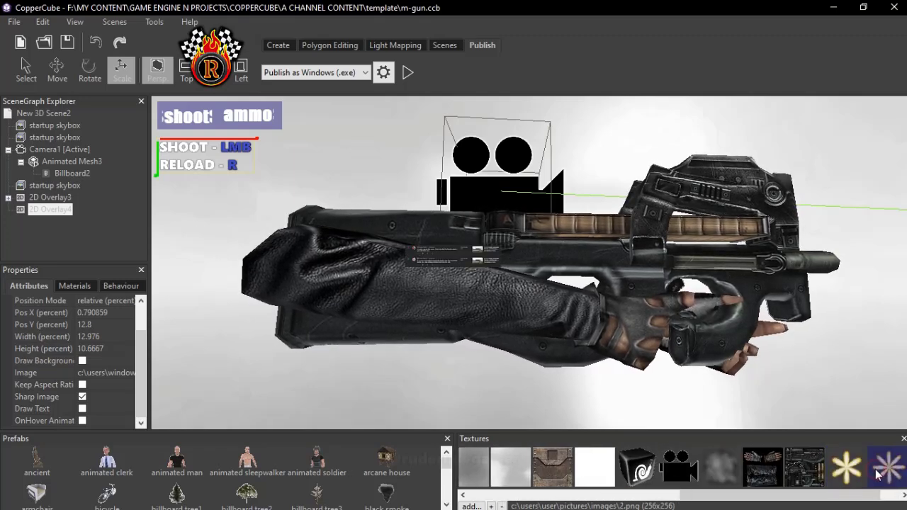
pyautogui.click(847, 467)
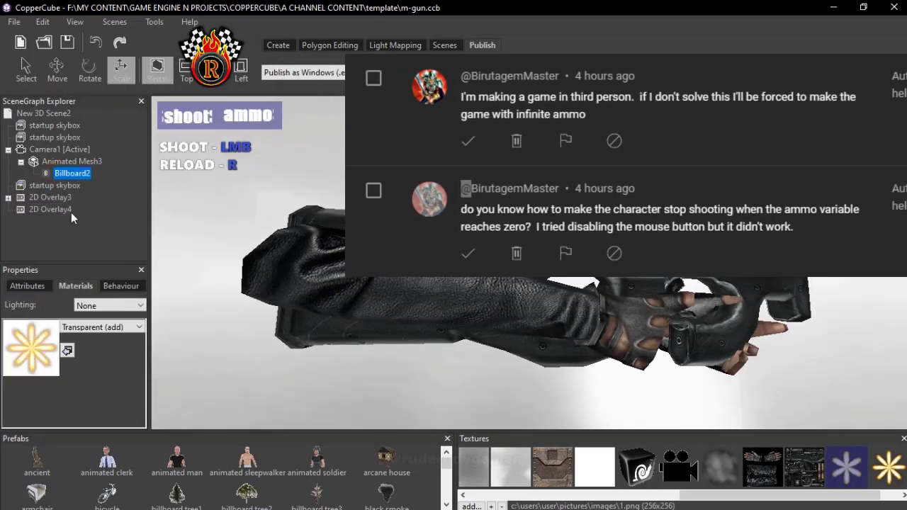
pyautogui.click(112, 286)
pyautogui.click(22, 285)
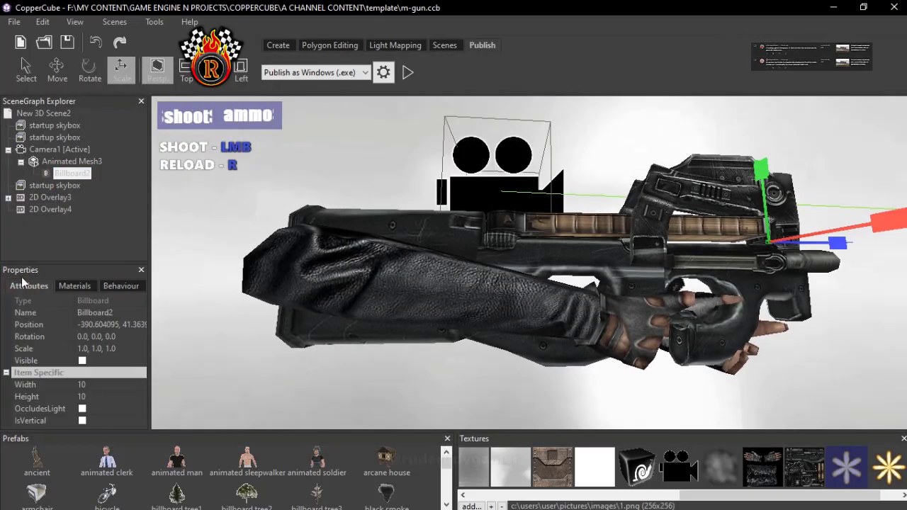
# - Check the 2D Overlay3 and Overlay4 settings, then run the gun scene in preview
pyautogui.click(48, 199)
pyautogui.click(49, 200)
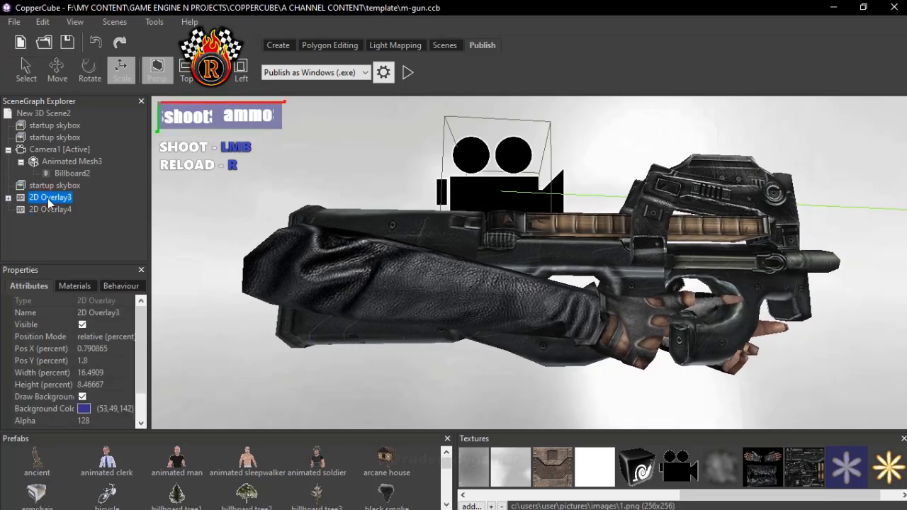
pyautogui.click(407, 72)
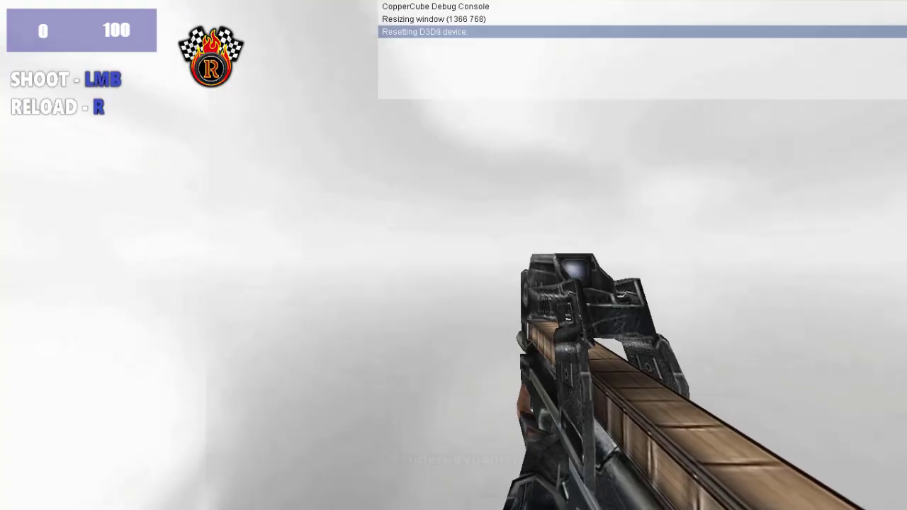